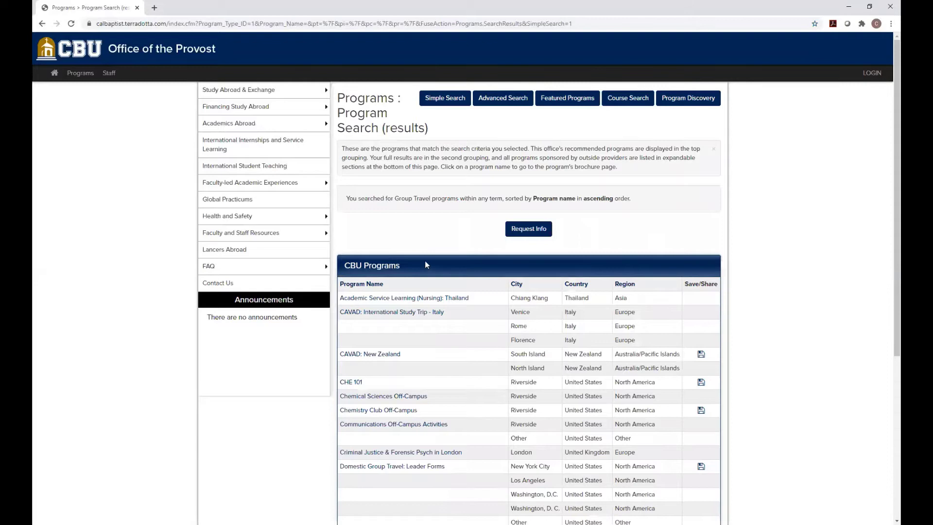
Find EGR103 Service Learning in the CBU Programs results and open its program page.
scroll(477, 269, down, 1)
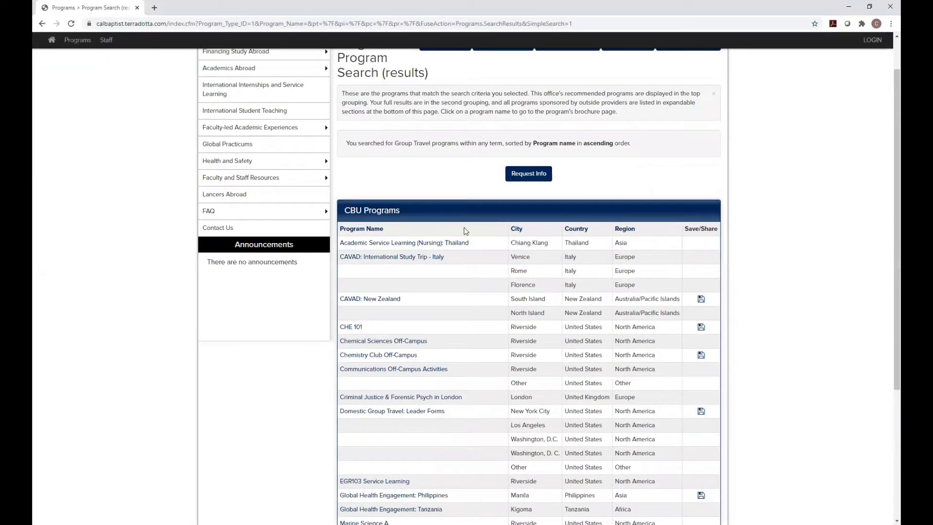
scroll(458, 267, down, 3)
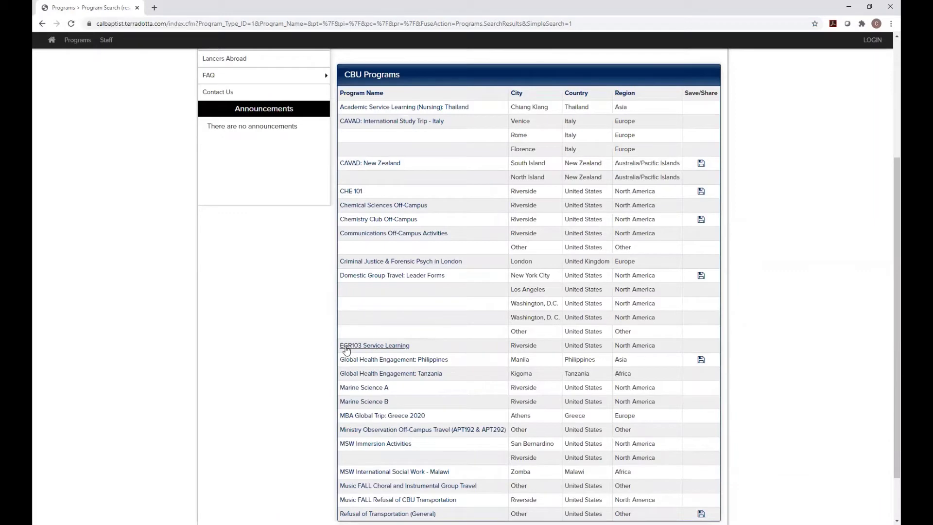
click(370, 346)
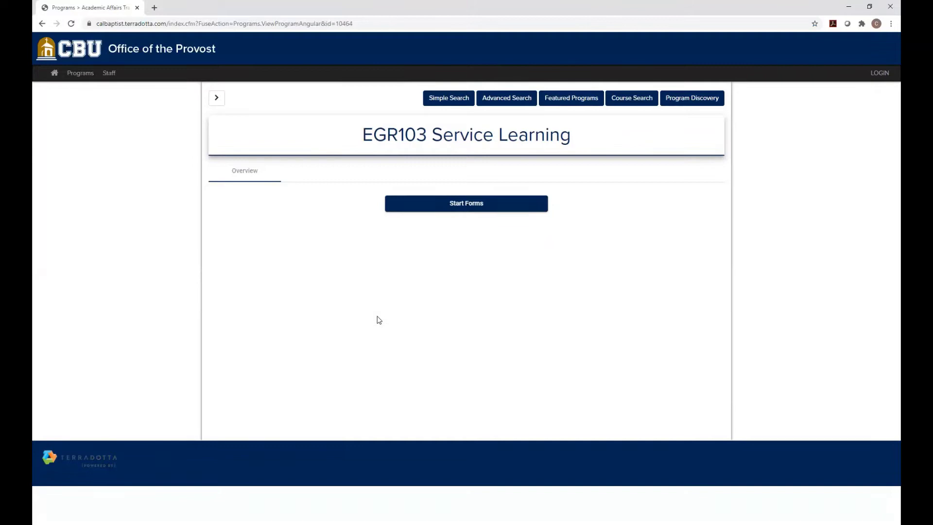
Start the EGR103 Service Learning forms and log in with Campus ID.
click(435, 210)
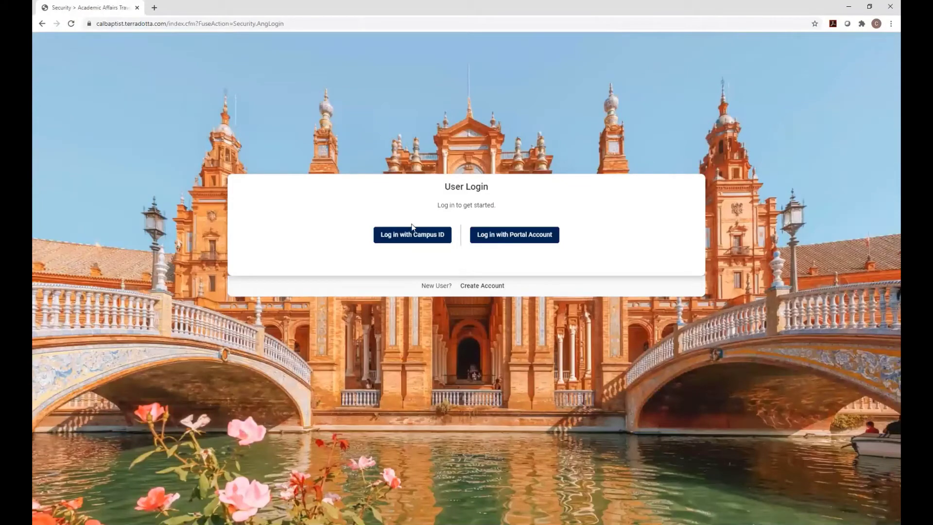
click(411, 239)
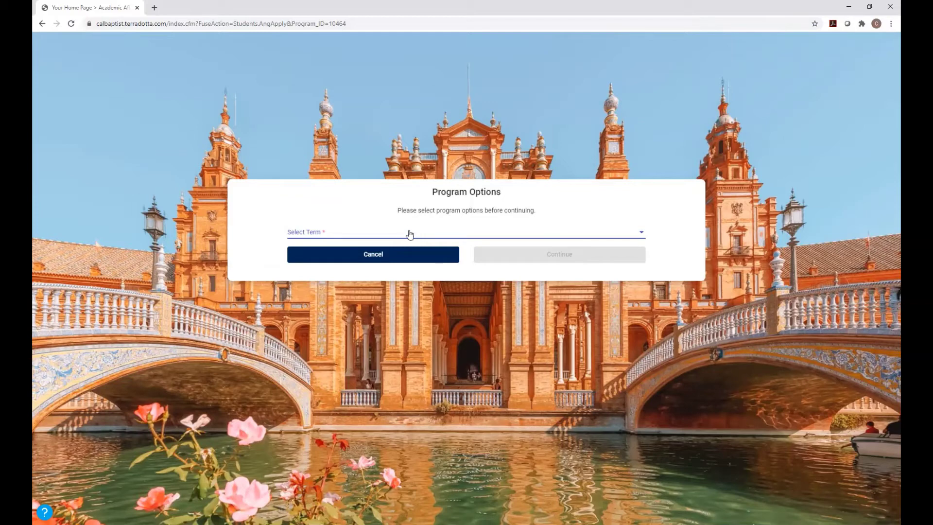
Select Fall 2020 as the term in Program Options and continue.
click(408, 232)
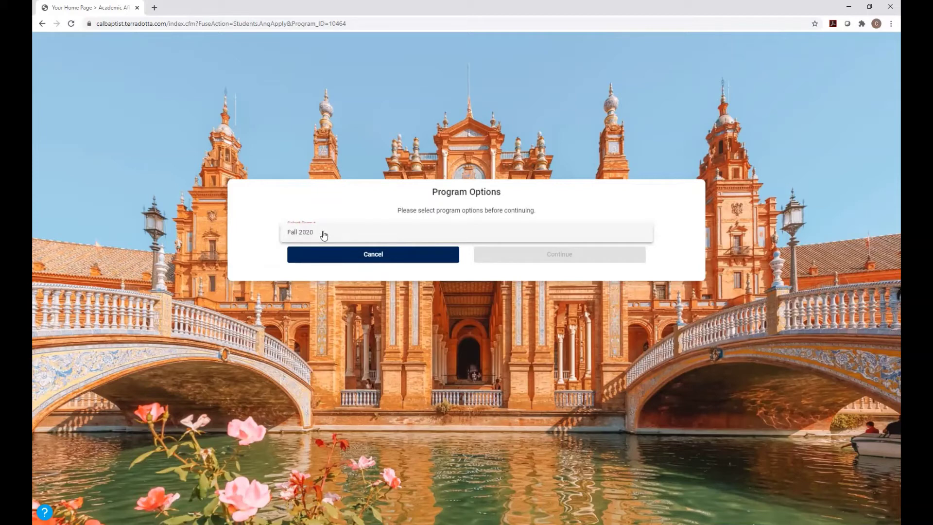
click(324, 235)
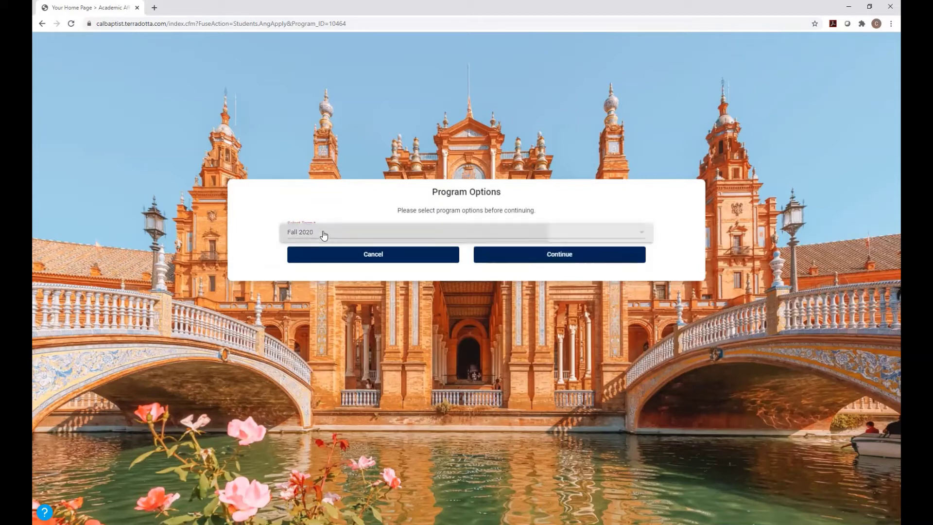
click(517, 256)
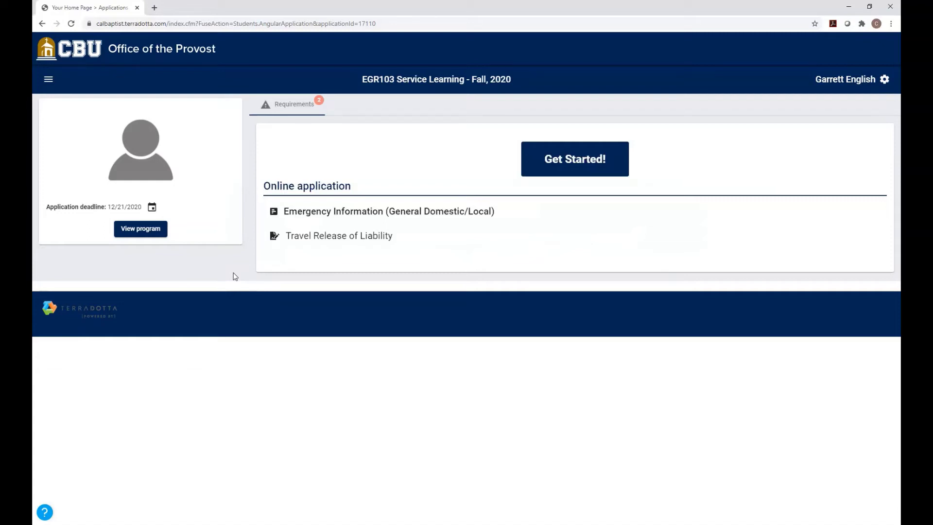
Expand the Emergency Information (General Domestic/Local) form and review its blank contact and medical fields.
click(538, 161)
scroll(535, 161, down, 4)
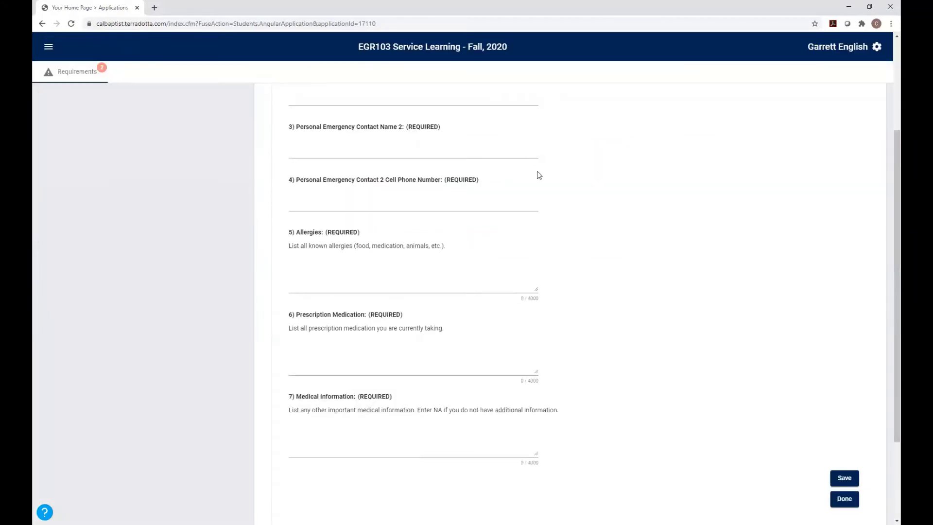
scroll(535, 175, up, 3)
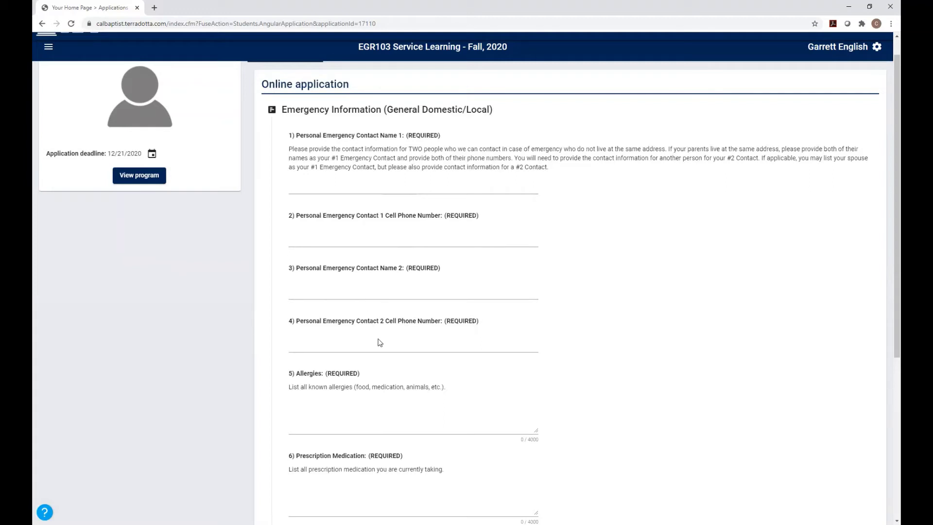
scroll(379, 342, down, 2)
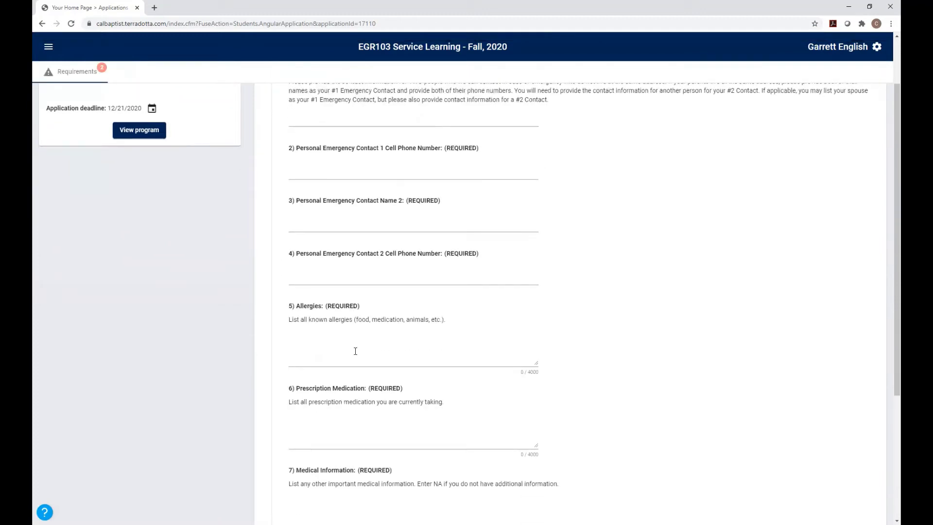
scroll(355, 351, down, 1)
scroll(406, 386, down, 1)
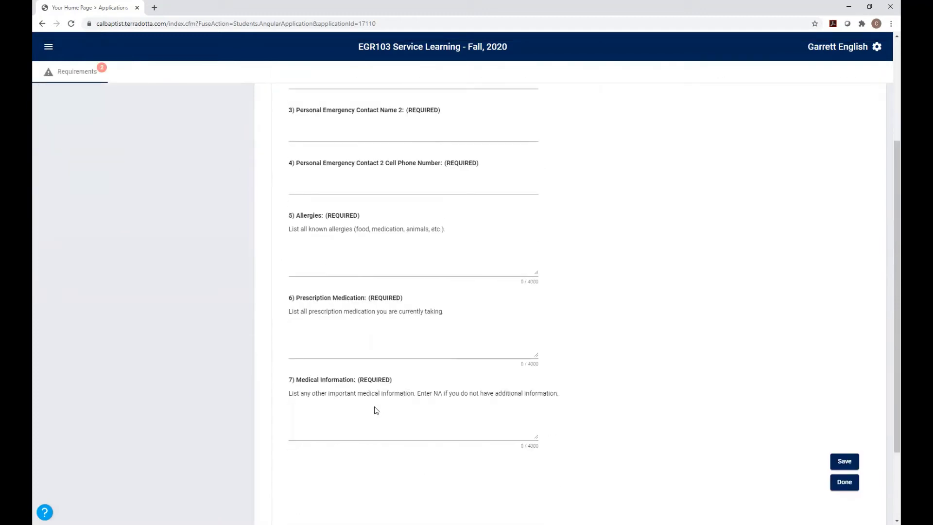
scroll(374, 406, up, 3)
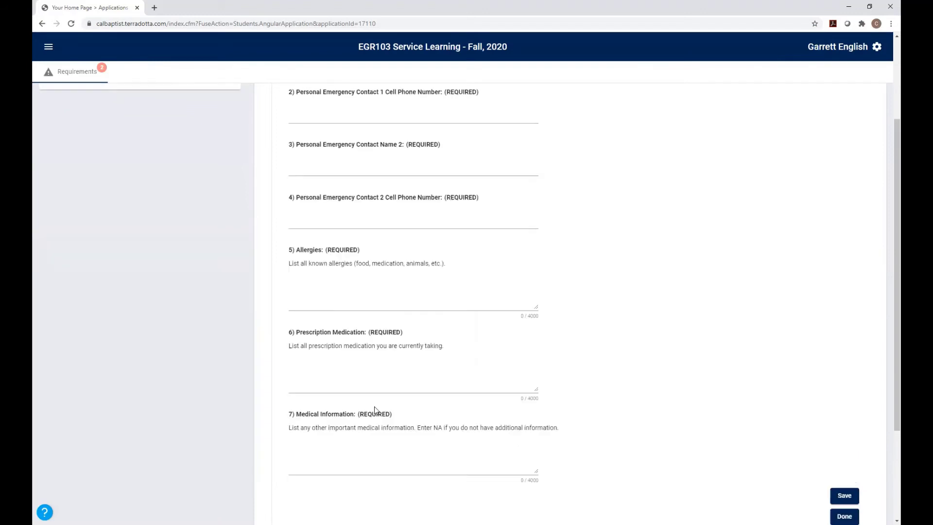
Enter N/A for both emergency contacts' names and phone numbers.
click(332, 185)
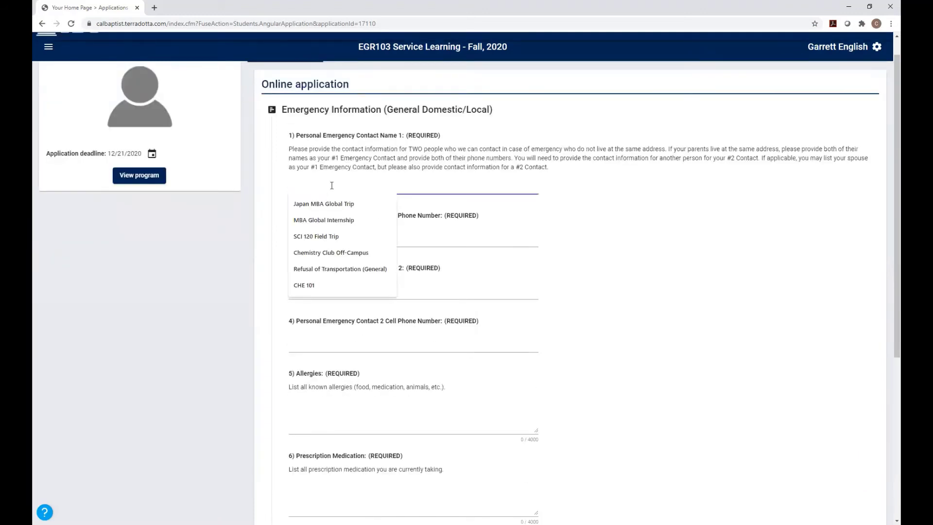
text(N/A)
key(ctrl+a)
key(ctrl+c)
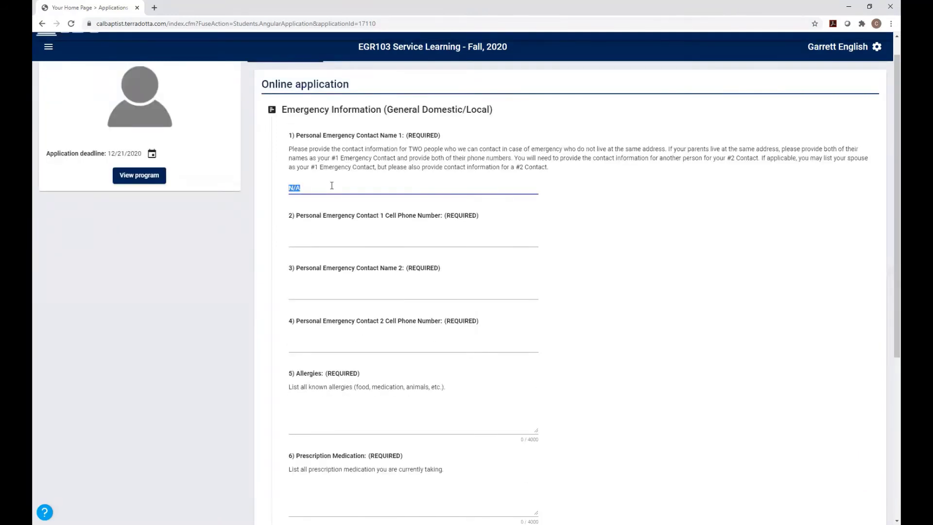
click(312, 241)
key(ctrl+v)
click(321, 294)
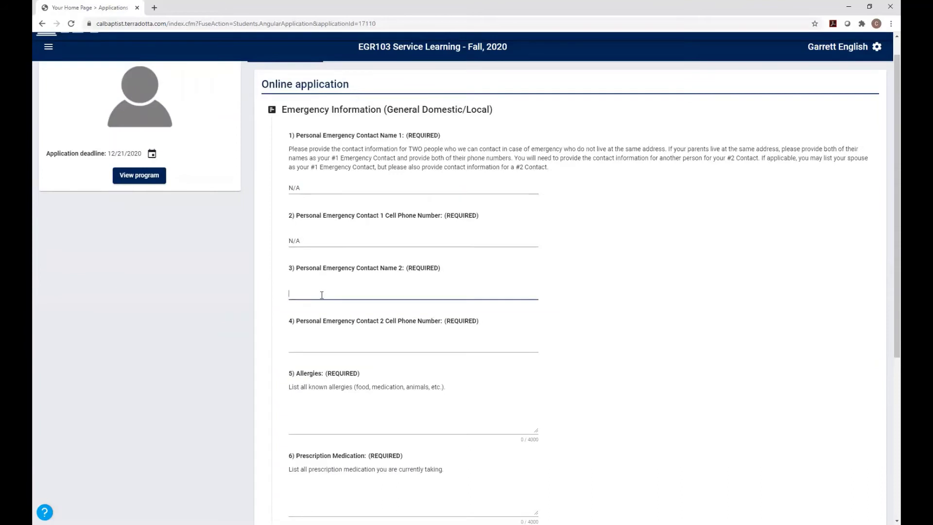
key(ctrl+v)
scroll(326, 289, down, 1)
click(313, 278)
key(ctrl+v)
Fill Allergies, Prescription Medication and Medical Information with N/A.
click(309, 360)
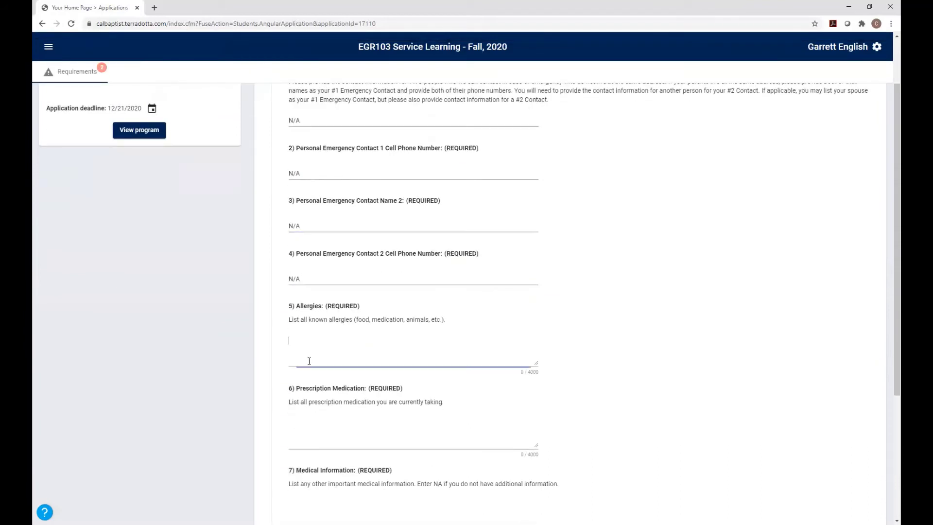
key(ctrl+v)
scroll(322, 359, down, 3)
click(308, 311)
key(ctrl+v)
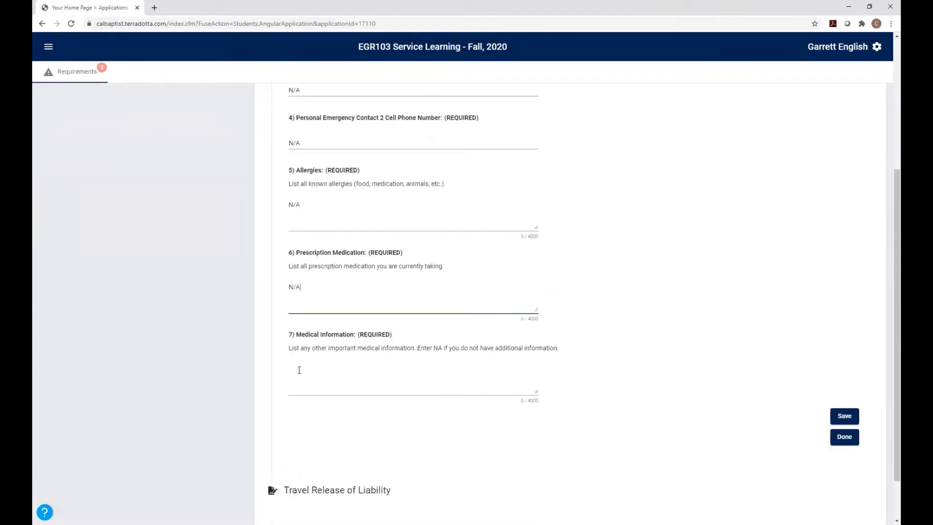
click(299, 370)
key(ctrl+v)
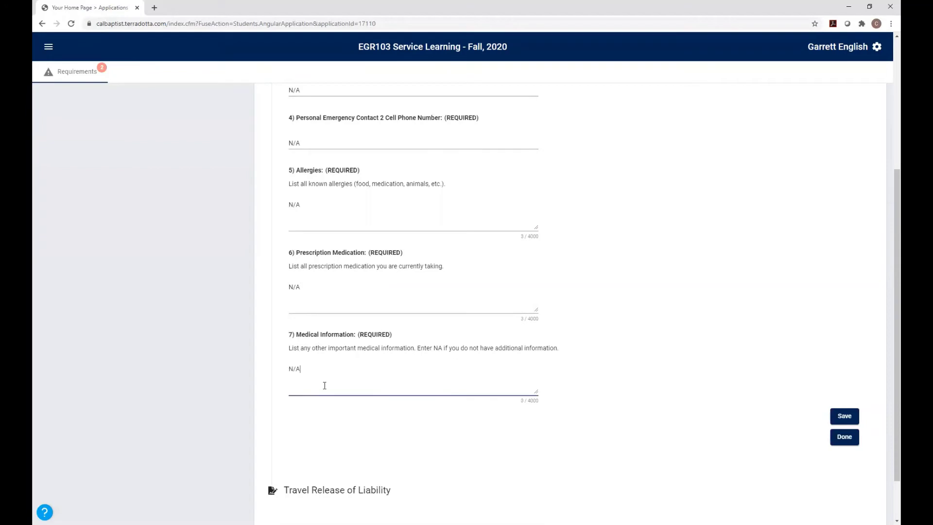
Submit the completed Emergency Information form.
click(851, 440)
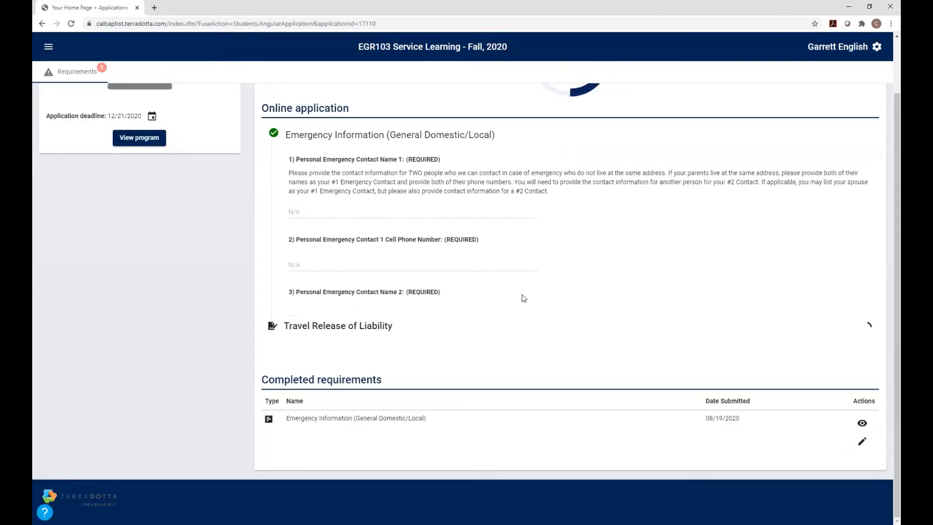
scroll(366, 221, down, 10)
scroll(365, 221, up, 7)
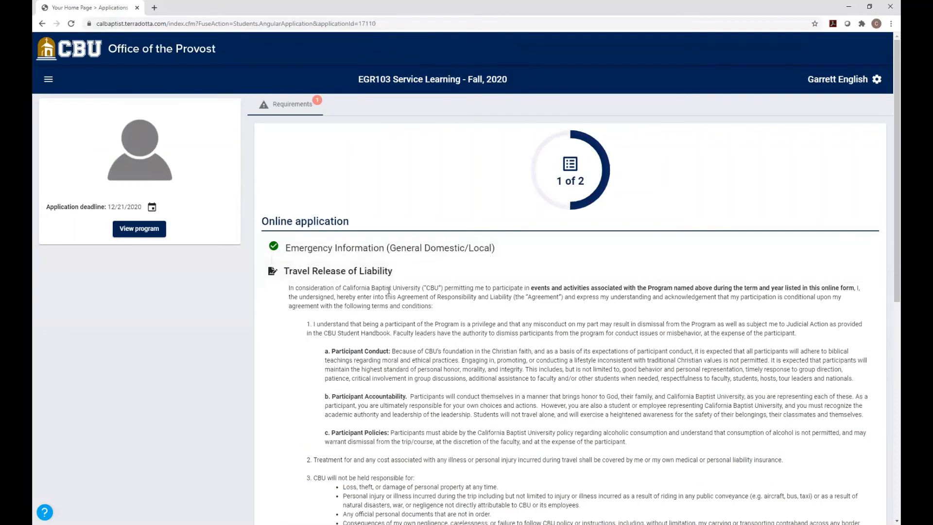
scroll(388, 290, down, 4)
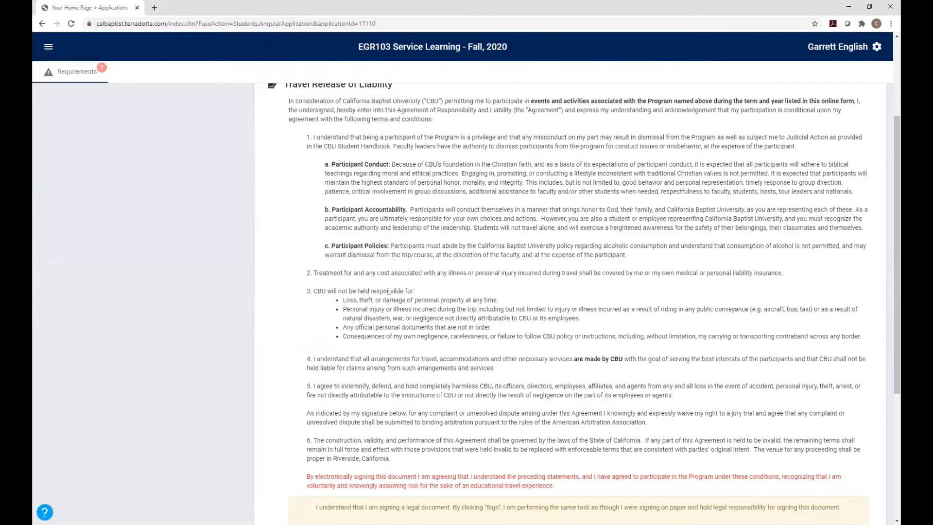
scroll(389, 290, down, 4)
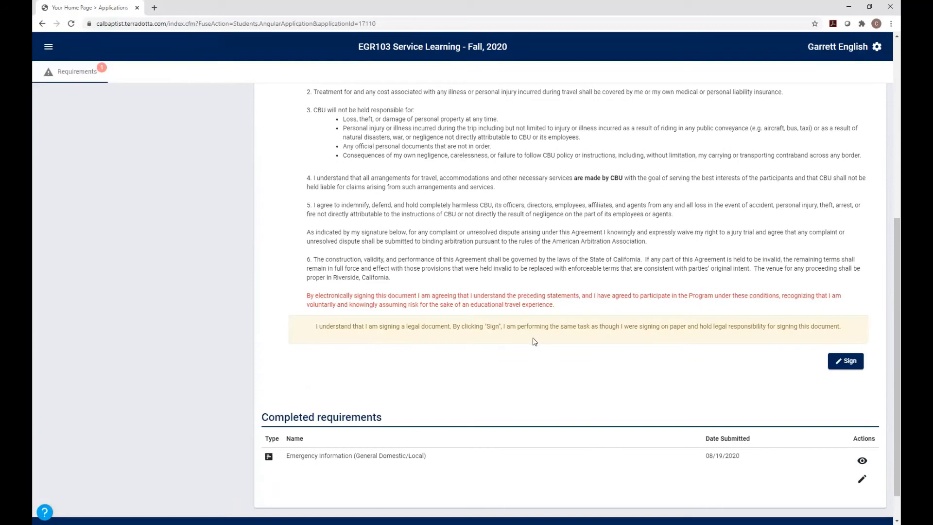
Sign the Travel Release of Liability agreement, completing 2 of 2 requirements.
click(837, 362)
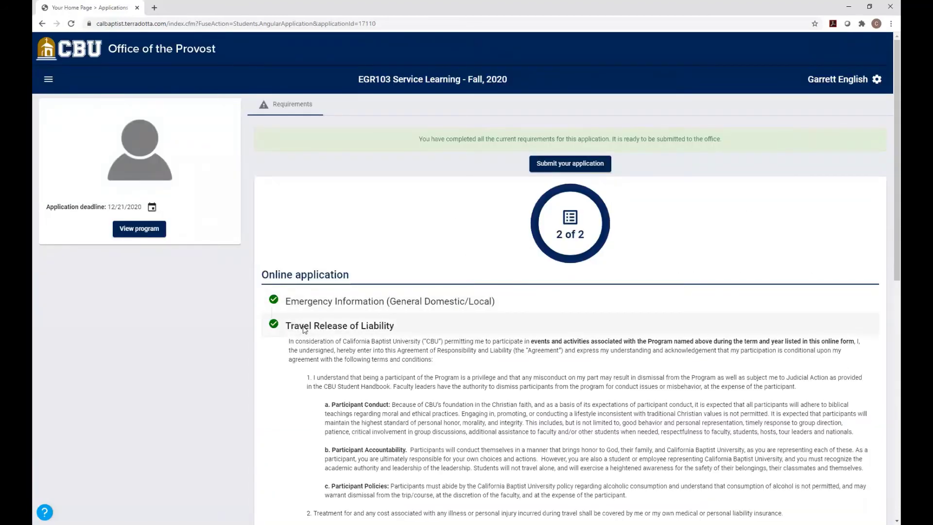
scroll(306, 335, down, 8)
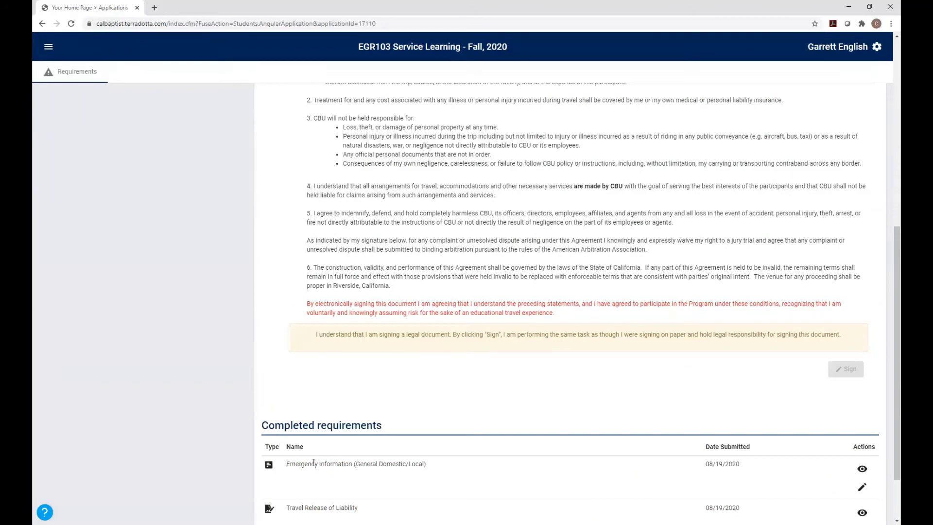
scroll(327, 471, down, 3)
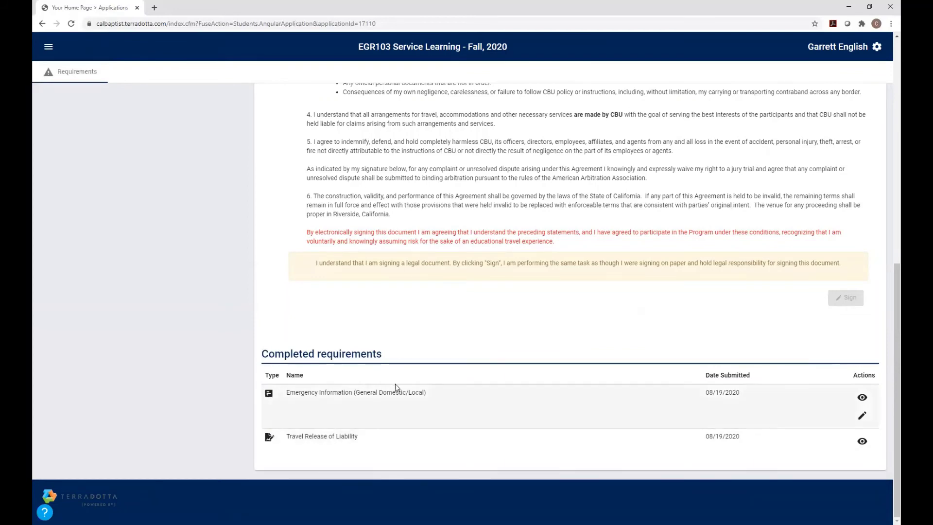
scroll(433, 401, up, 15)
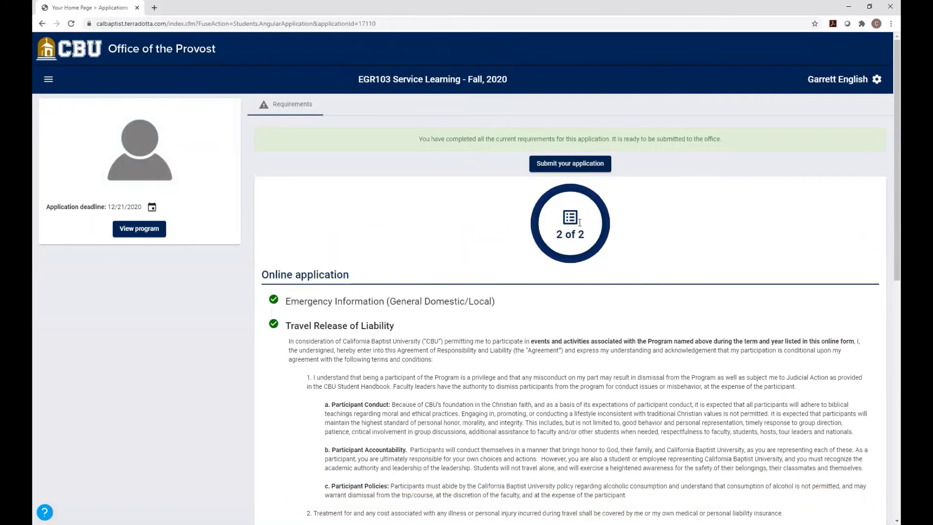
Submit the EGR103 Service Learning Fall 2020 application as a pre-decision submission.
click(563, 165)
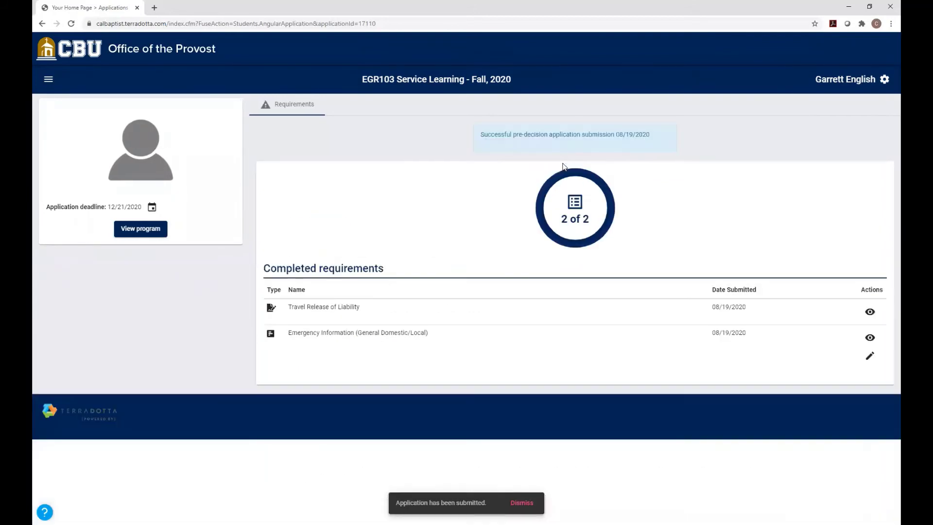